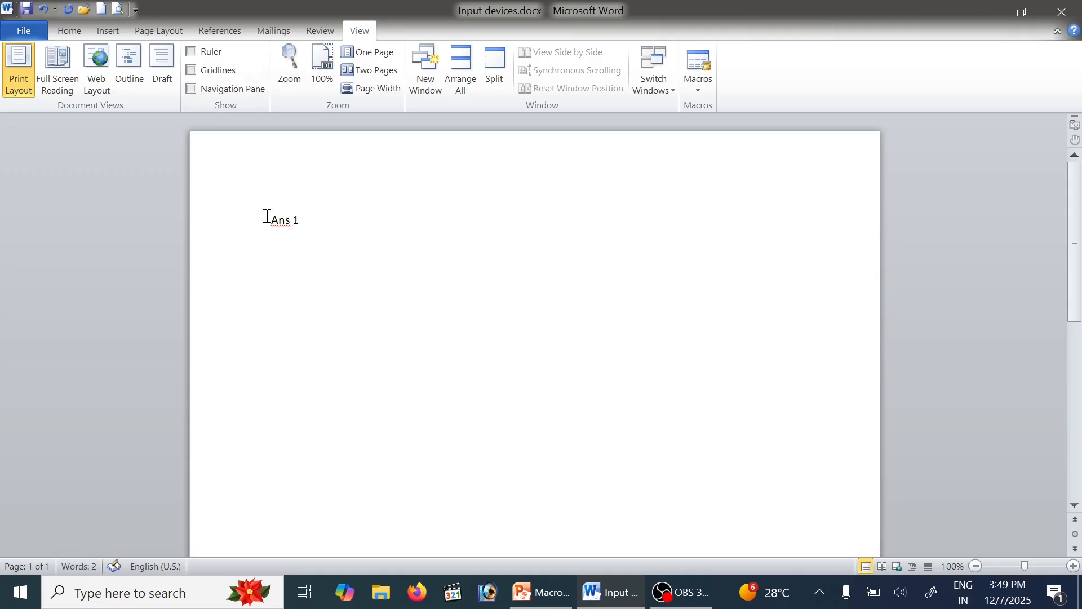
- Copy the Ans 1 line and paste it on new lines below, numbering the list up to 7
drag(278, 221, 299, 221)
key(ctrl+c)
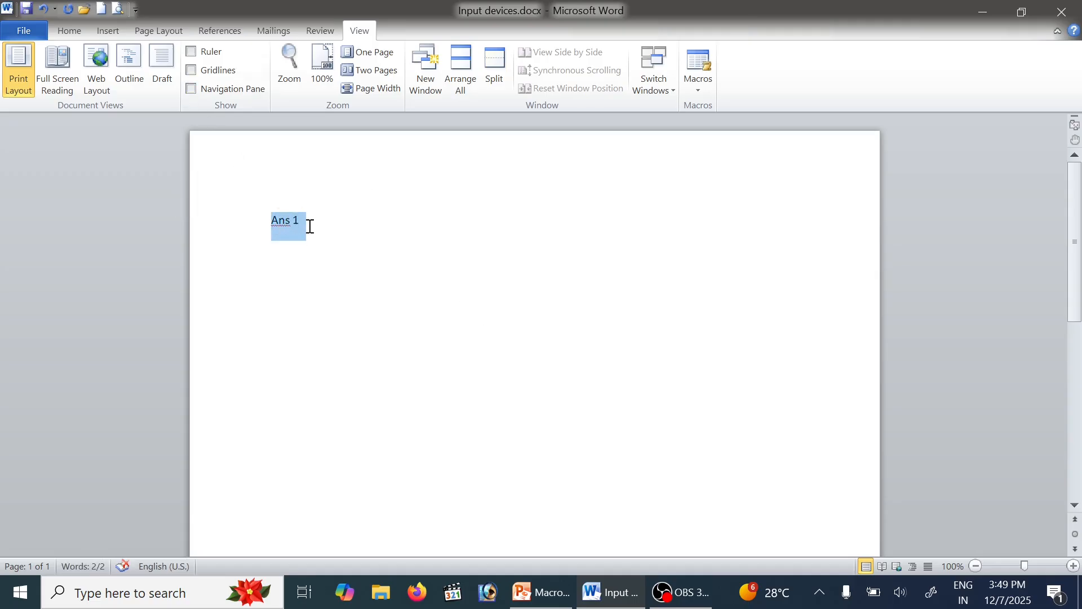
click(290, 252)
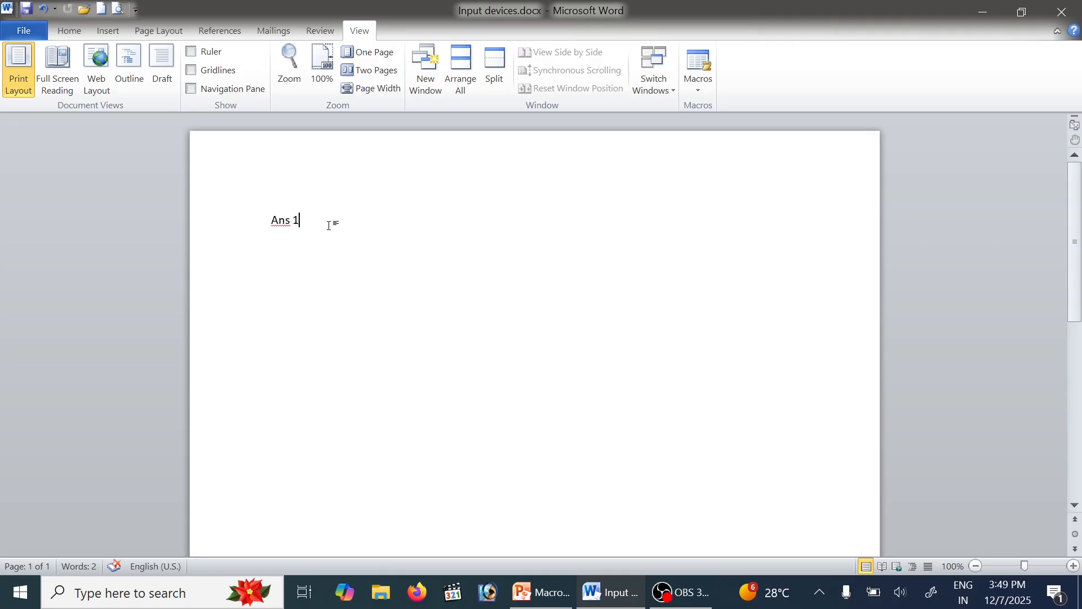
key(Return)
key(ctrl+v)
key(Return)
drag(294, 252, 270, 252)
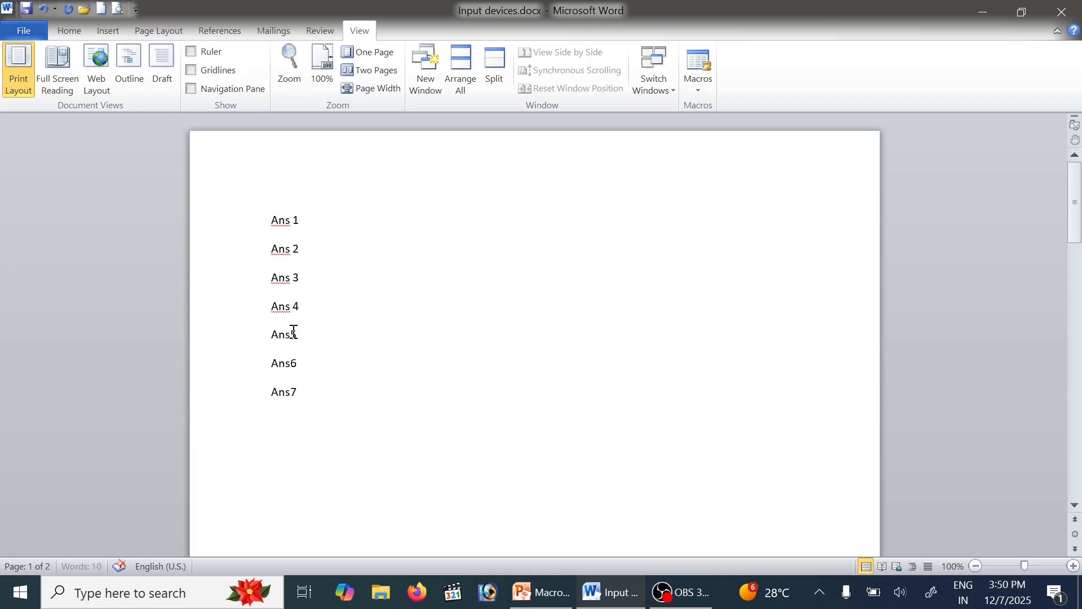
- Insert a space before the number in the Ans5, Ans6 and Ans7 lines
click(290, 335)
click(292, 362)
click(291, 389)
- Set up a new macro recording and name the macro Ans
click(702, 92)
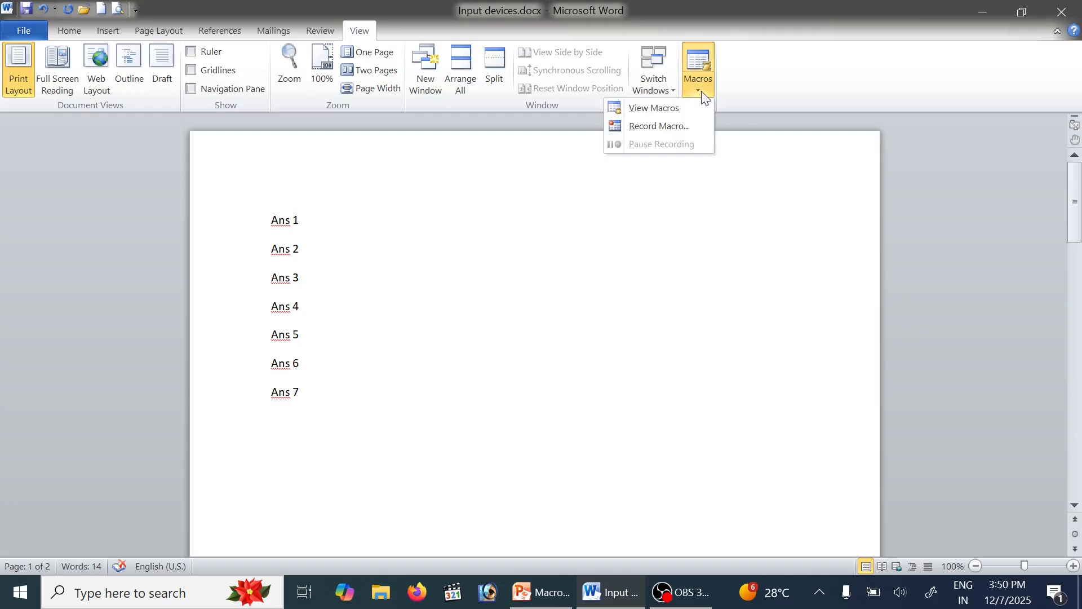
click(674, 131)
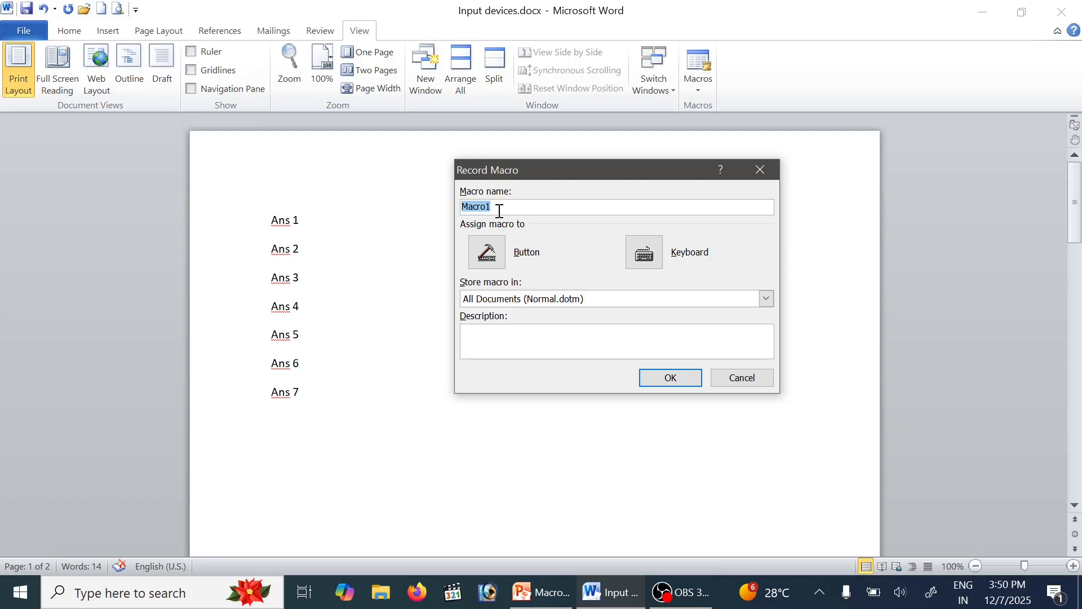
key(BackSpace)
text(Ans jik)
key(BackSpace)
key(BackSpace)
key(BackSpace)
key(BackSpace)
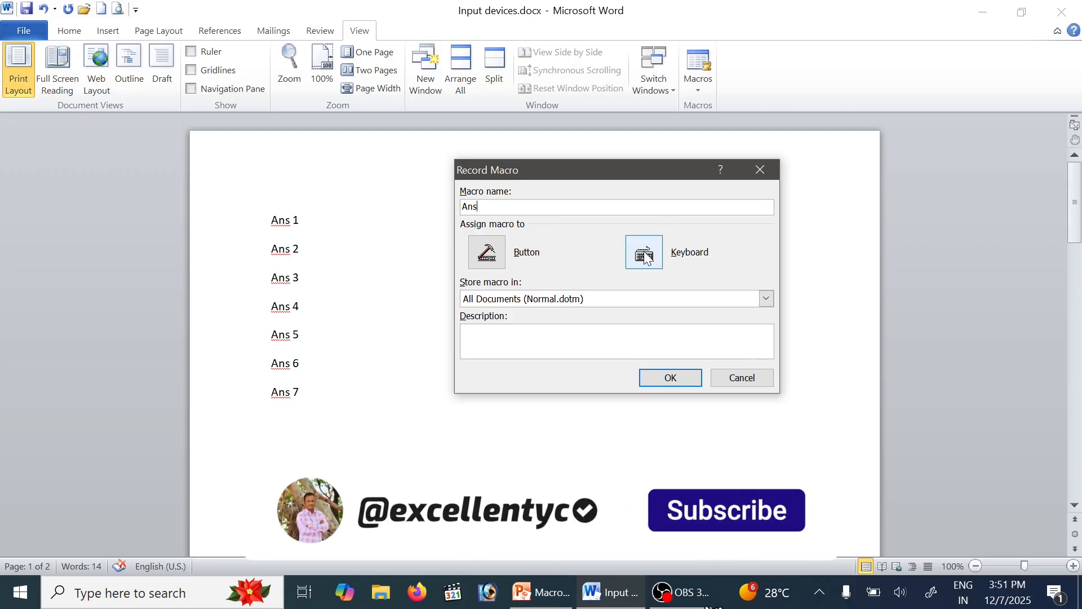
- Assign the keyboard shortcut Alt+A to the Ans macro and start recording it
click(641, 265)
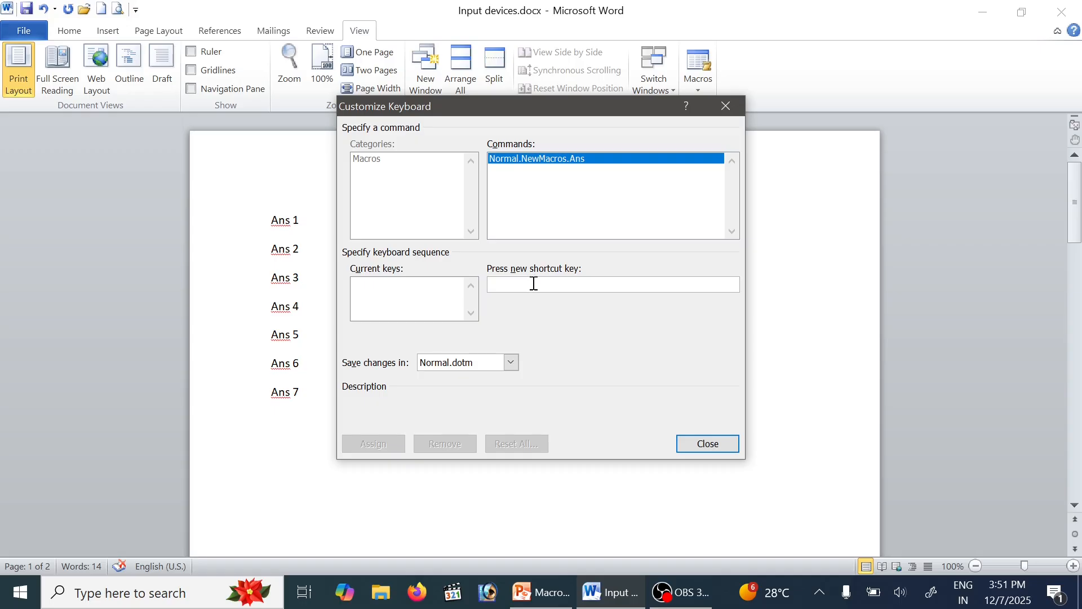
key(ctrl+a)
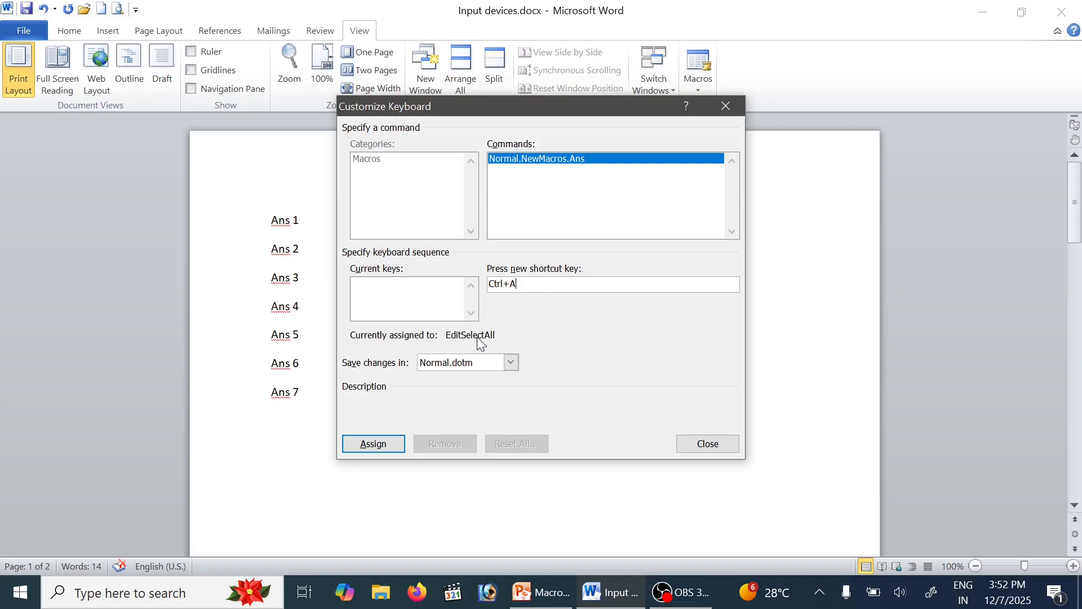
key(BackSpace)
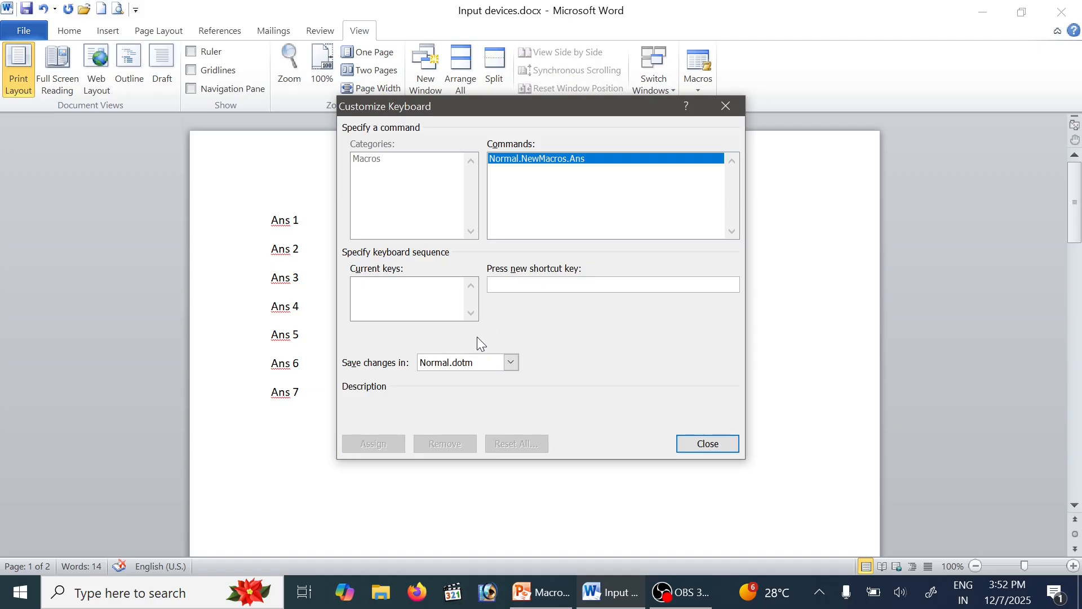
key(ctrl+b)
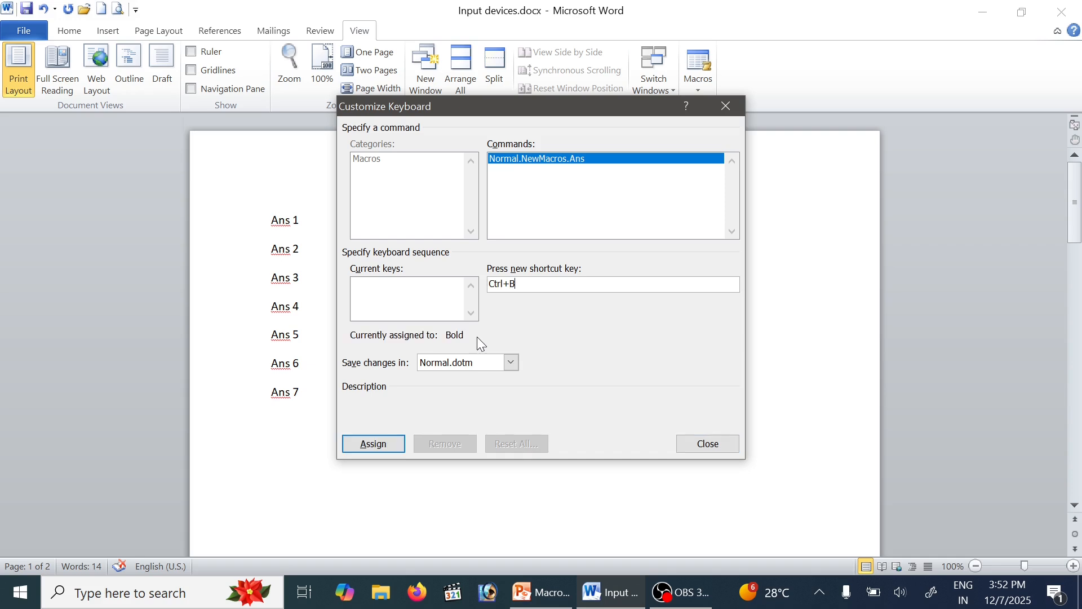
key(BackSpace)
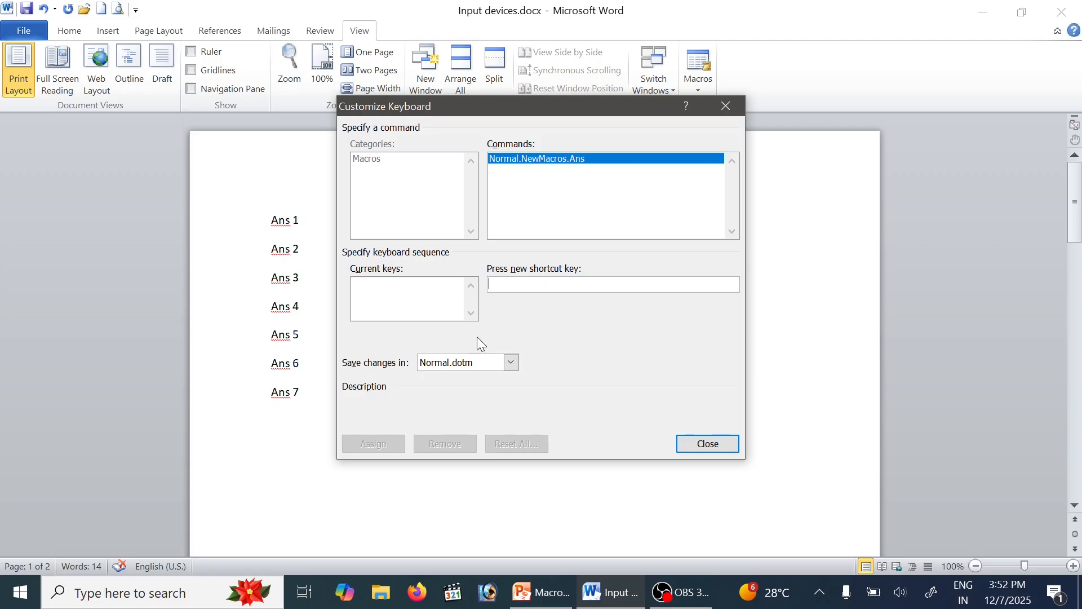
key(alt+a)
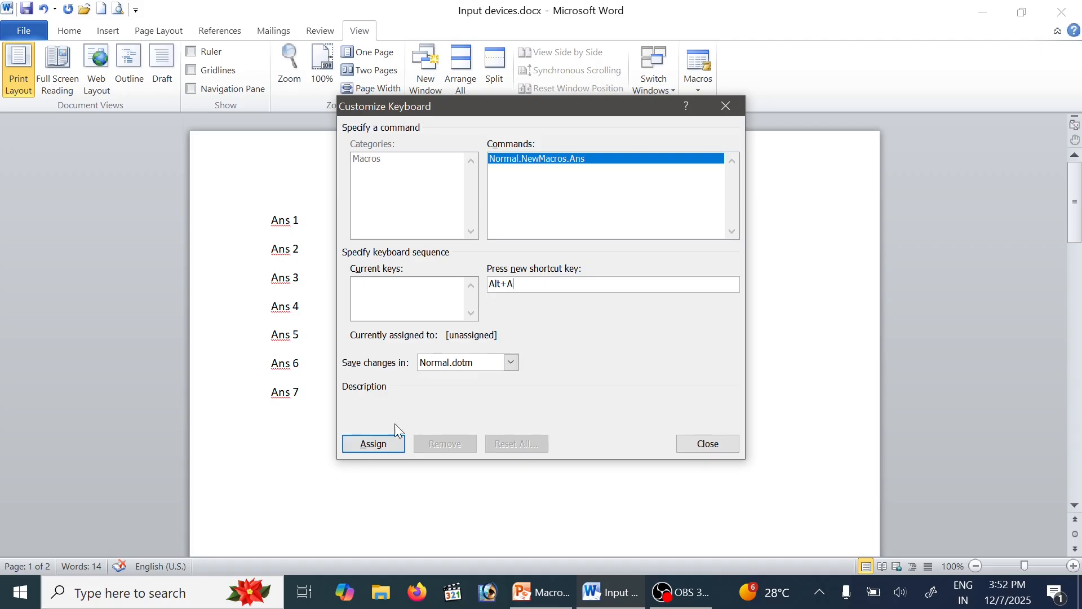
click(367, 445)
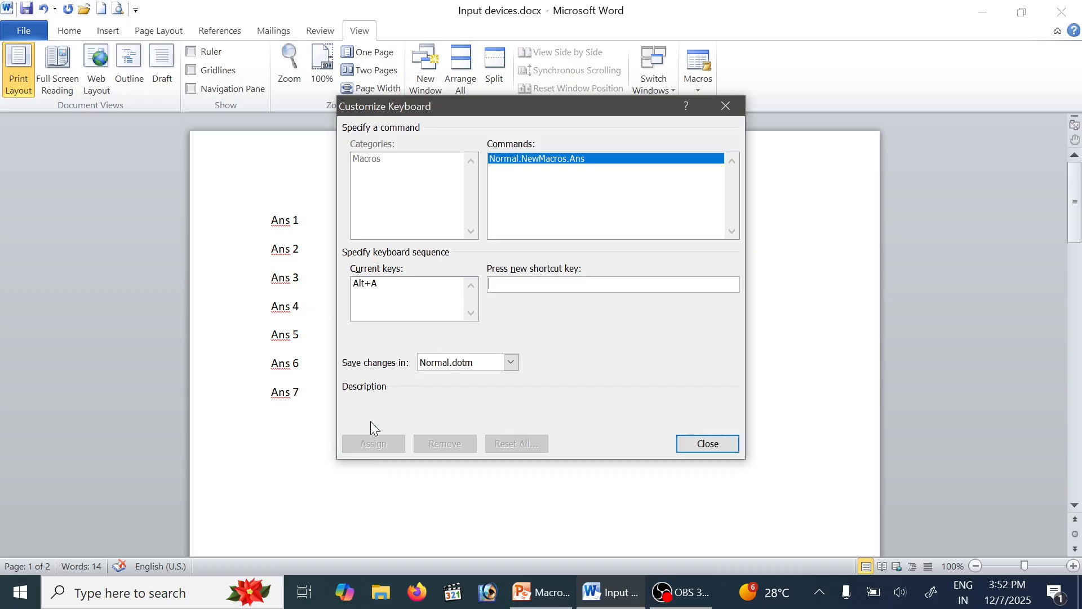
click(716, 446)
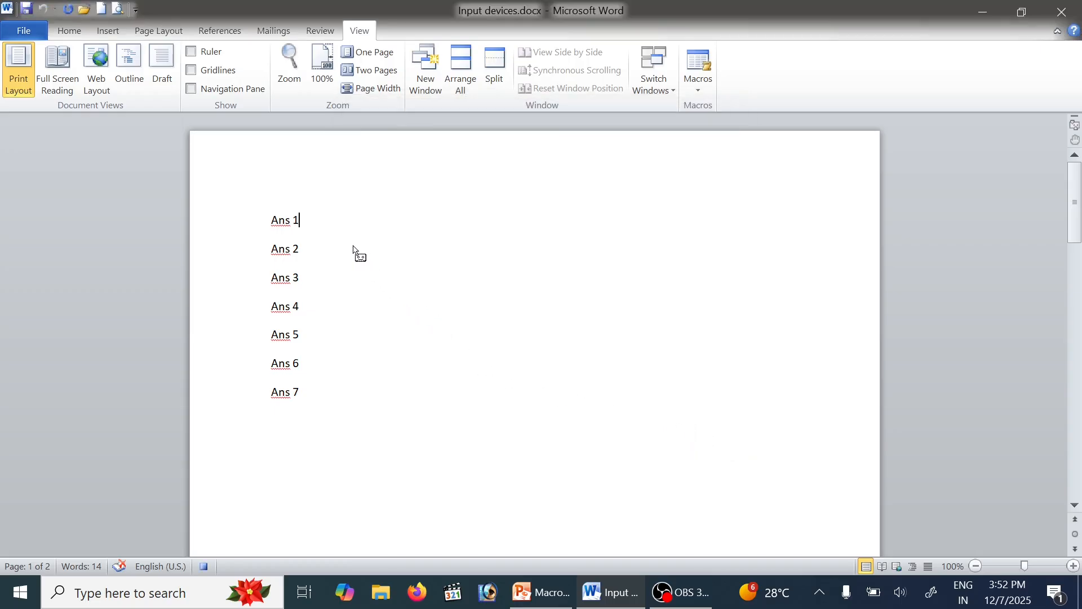
- Place the cursor at the start of the Ans 1 line and set up a new macro recording named Anss
key(Left)
key(Left)
key(Left)
key(Left)
key(Left)
click(698, 84)
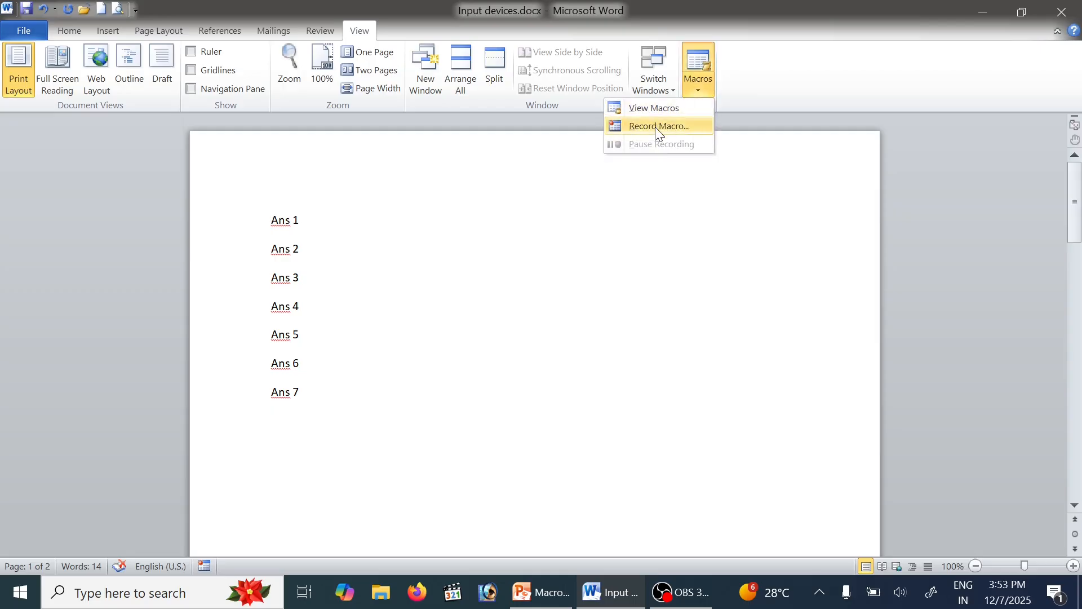
click(657, 127)
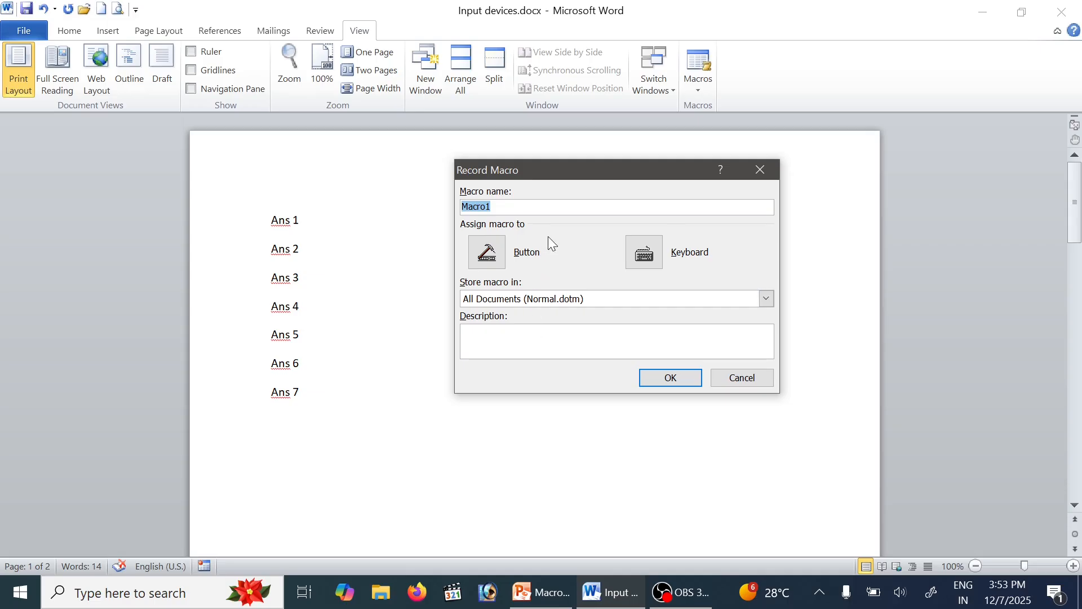
text(Anss)
- Assign the keyboard shortcut Alt+A to the Anss macro and start recording it
click(647, 262)
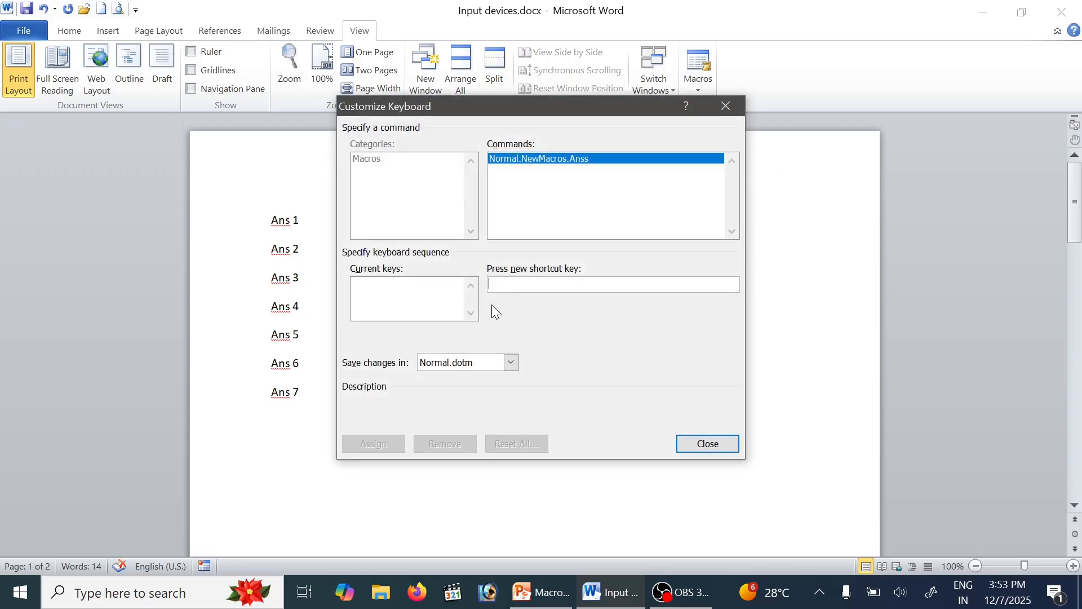
key(alt+a)
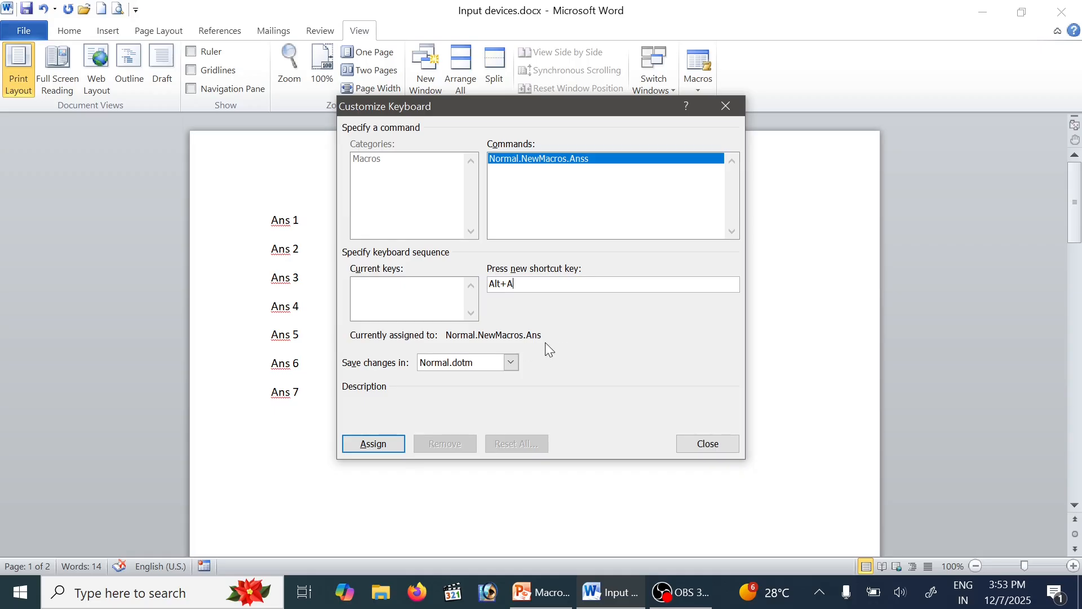
click(375, 444)
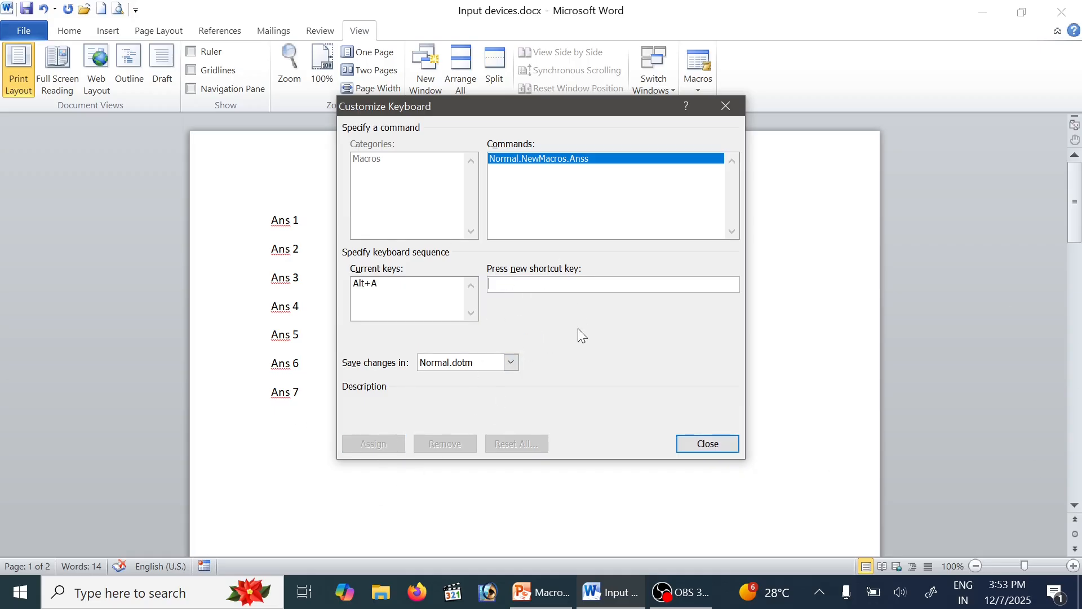
click(704, 448)
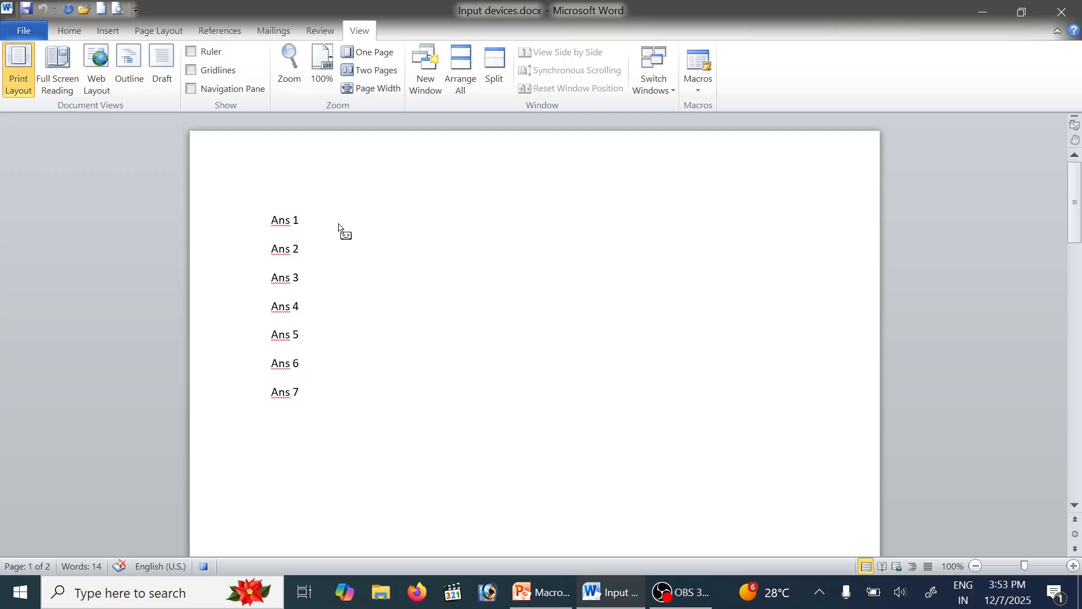
- Append " :-" to the Ans 1 line and add a full-width line of underscores beneath it
key(End)
text(:-)
key(Return)
text(______________)
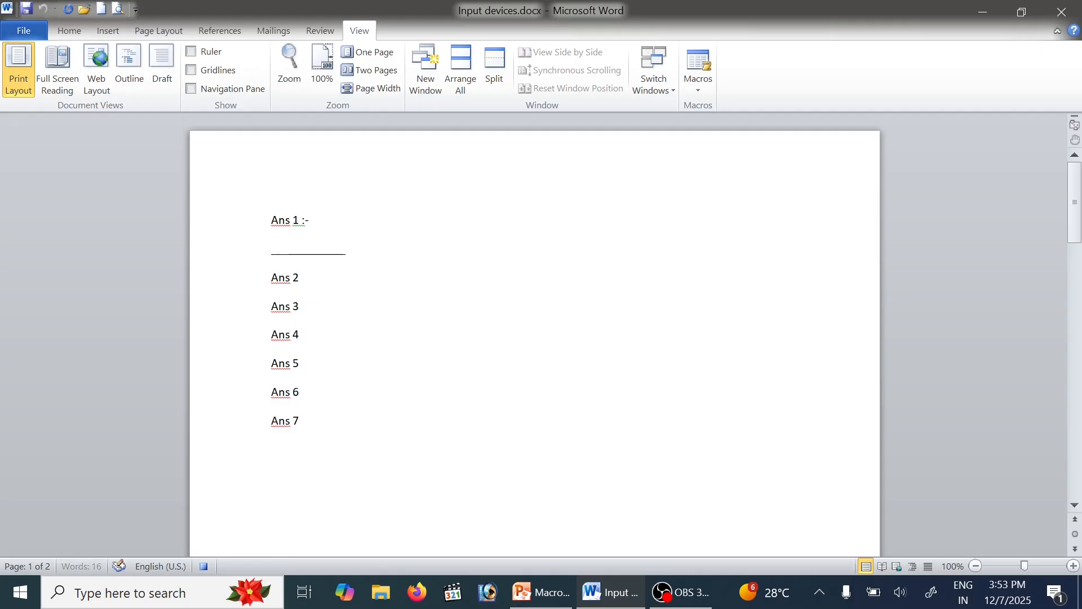
text(________________________________________________________)
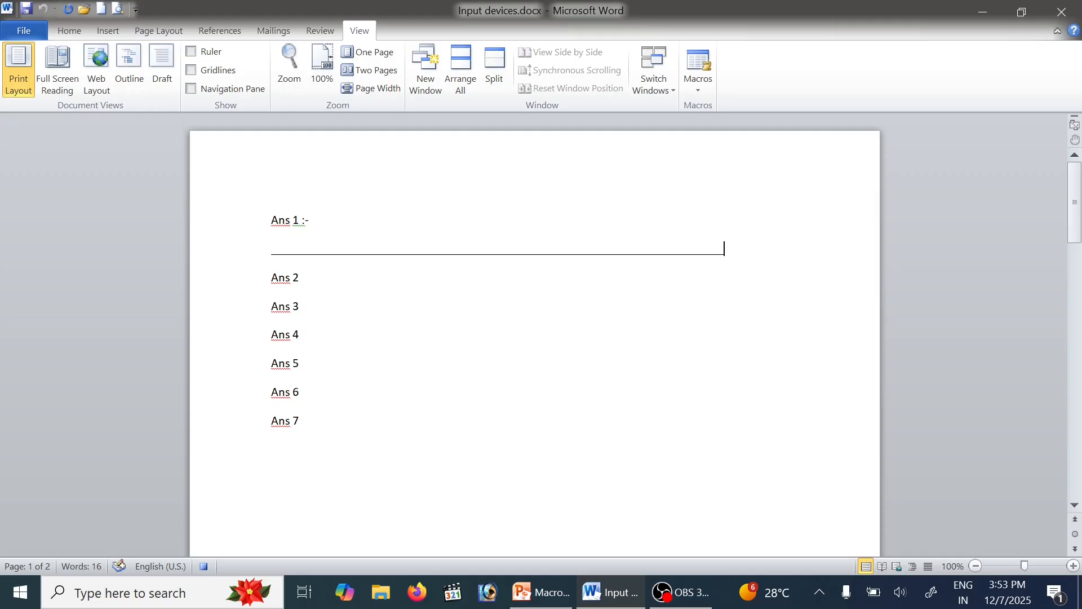
- Place the cursor at the start of the Ans 2 line and stop the macro recording
click(698, 93)
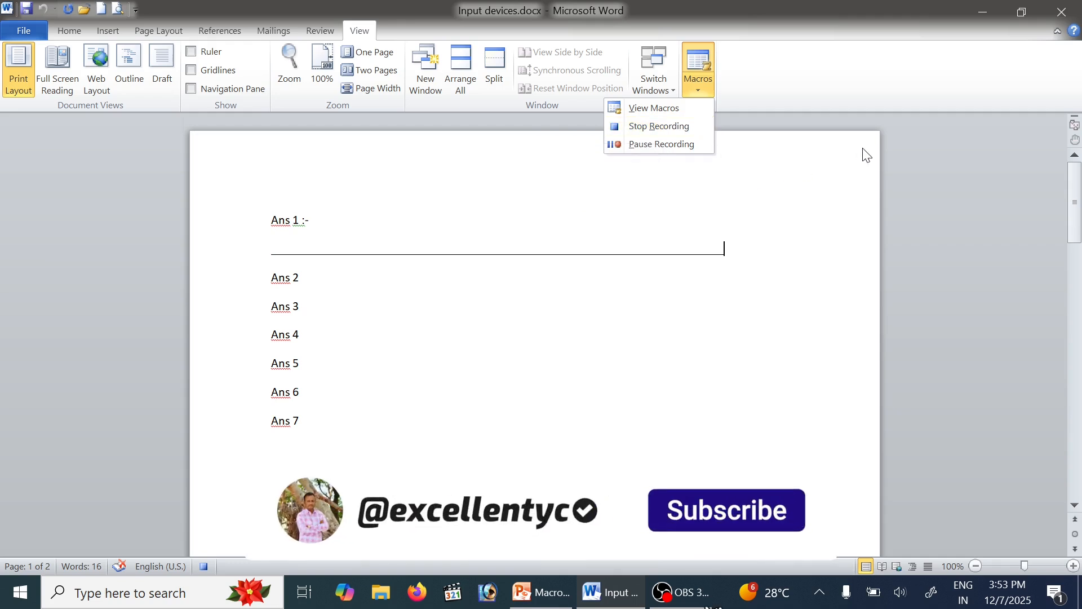
key(Down)
key(Down)
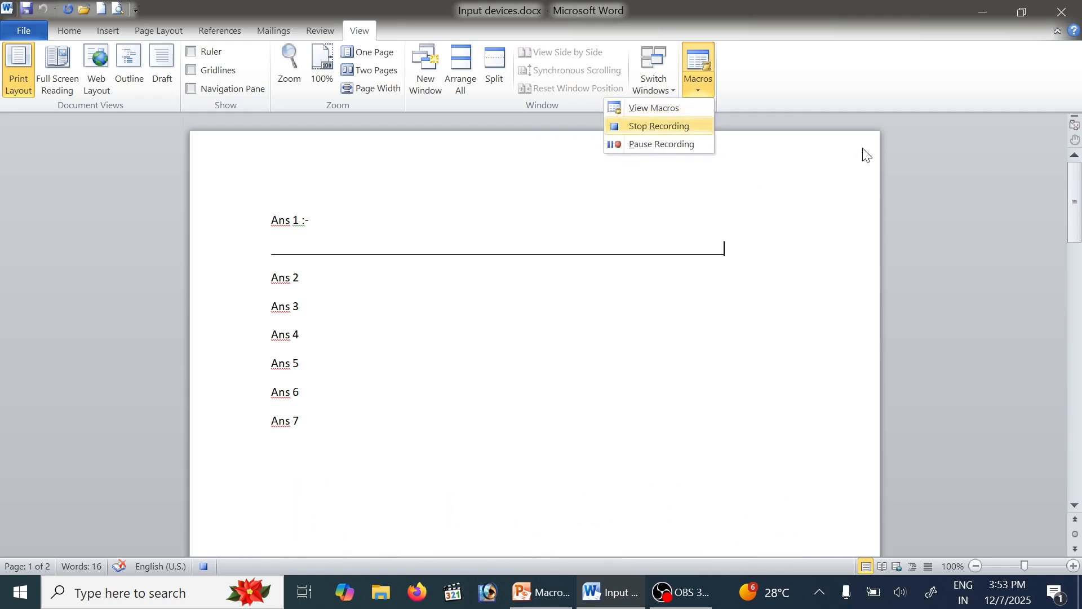
key(Down)
key(Down)
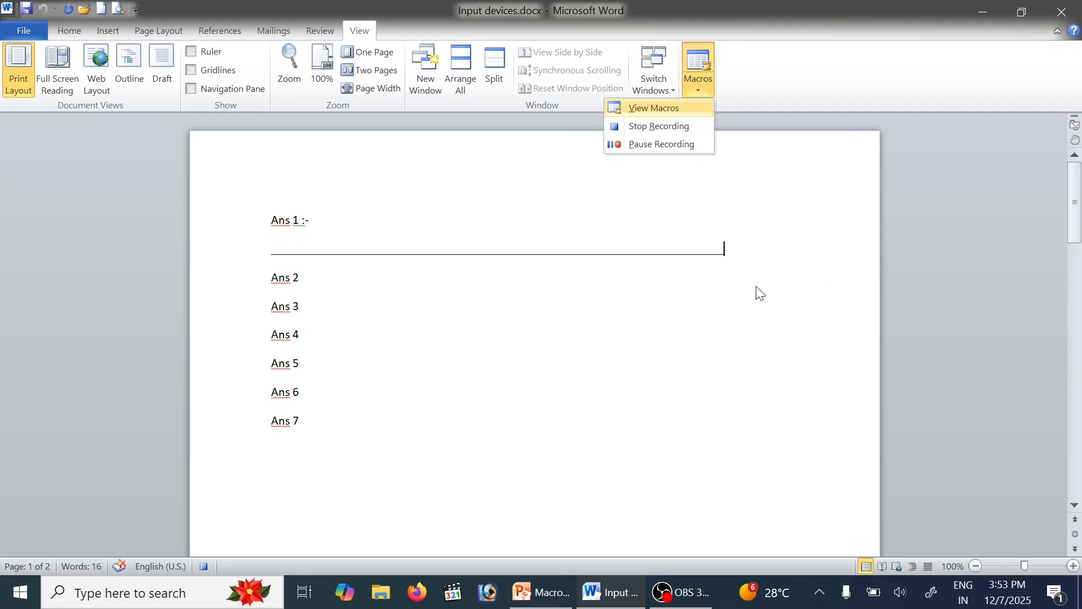
key(Escape)
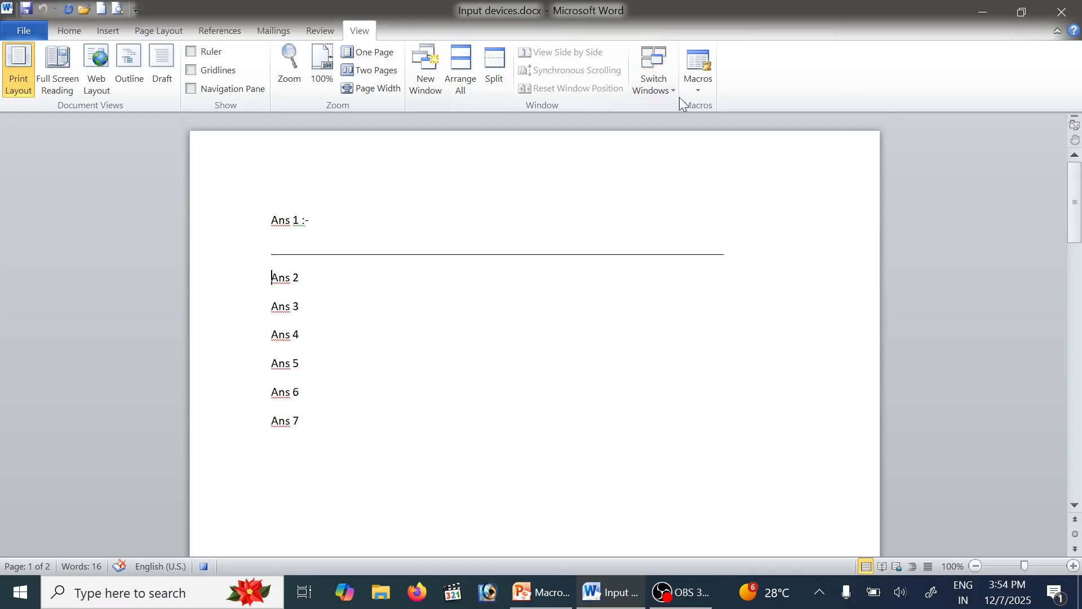
click(699, 89)
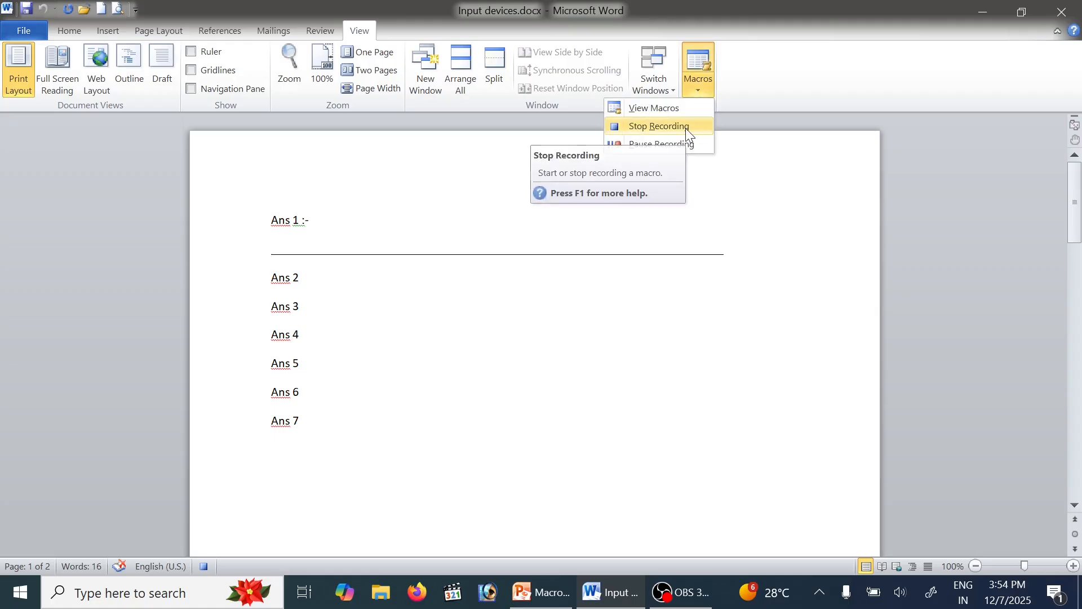
click(685, 127)
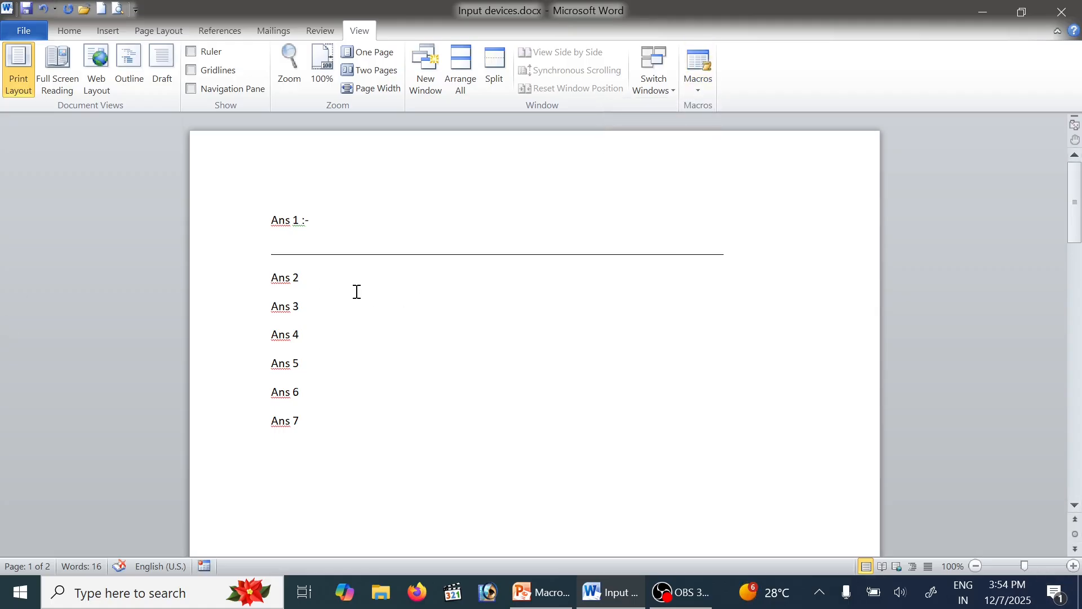
- Delete the unneeded Ans macro from the list of macros
click(698, 88)
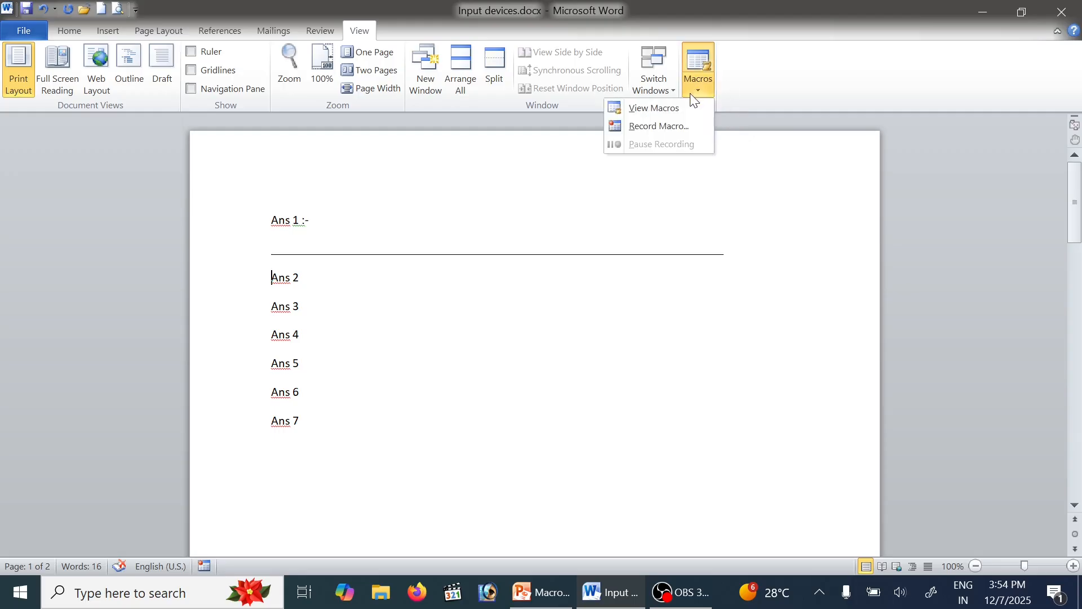
click(653, 110)
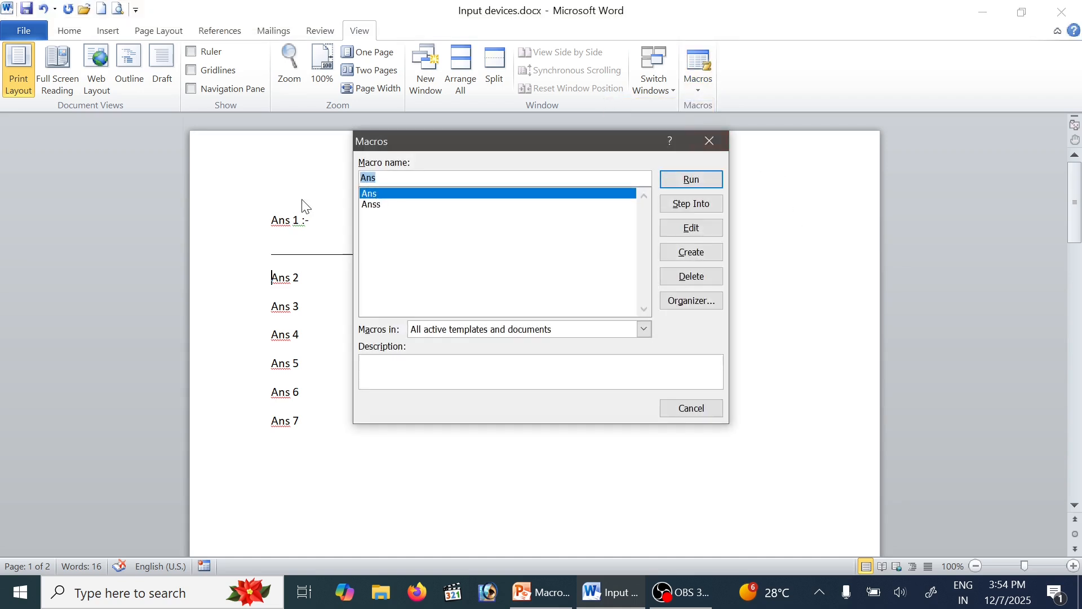
click(704, 279)
click(478, 338)
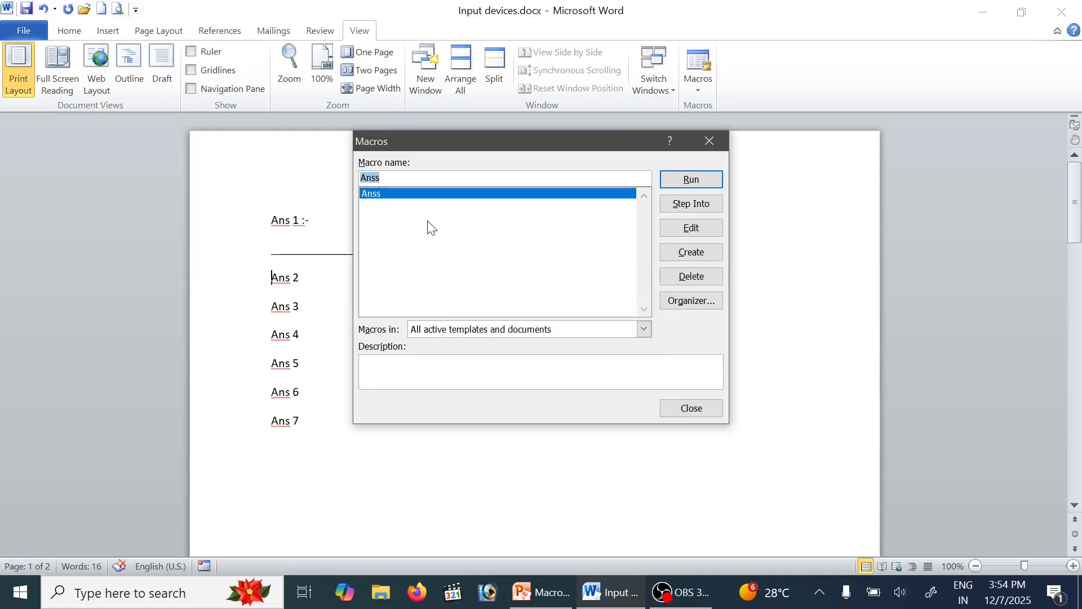
- Run the Anss macro on the Ans 2 line and once more on the Ans 3 line
click(692, 180)
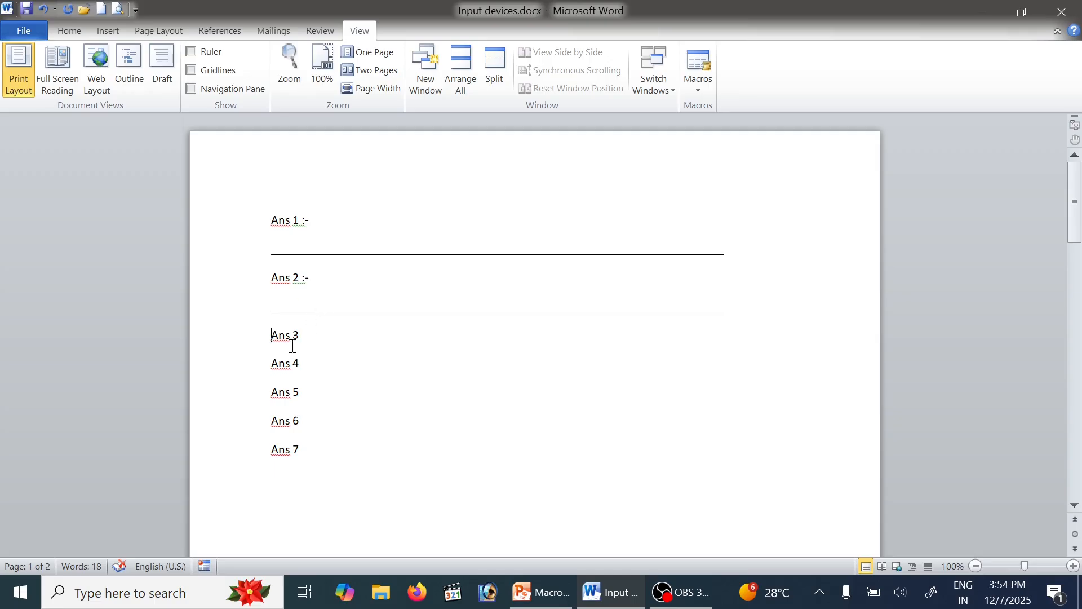
click(700, 89)
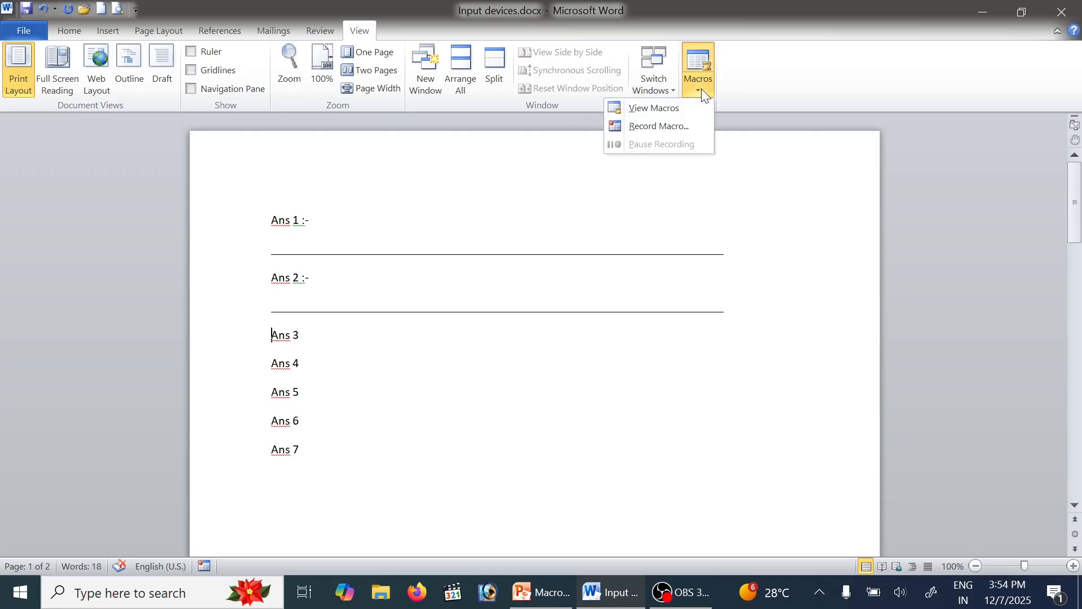
click(667, 109)
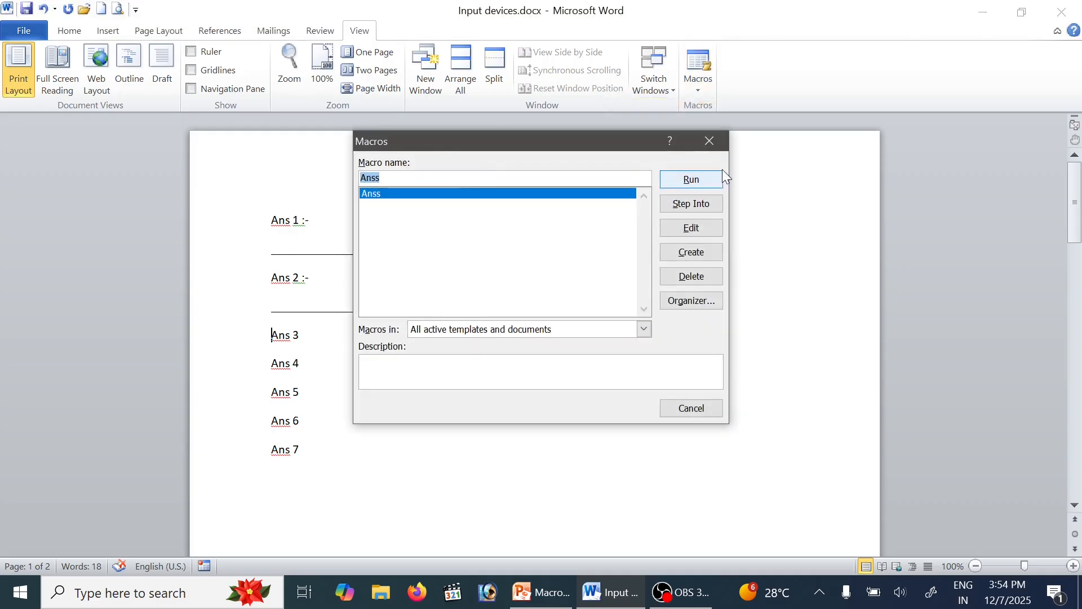
click(705, 179)
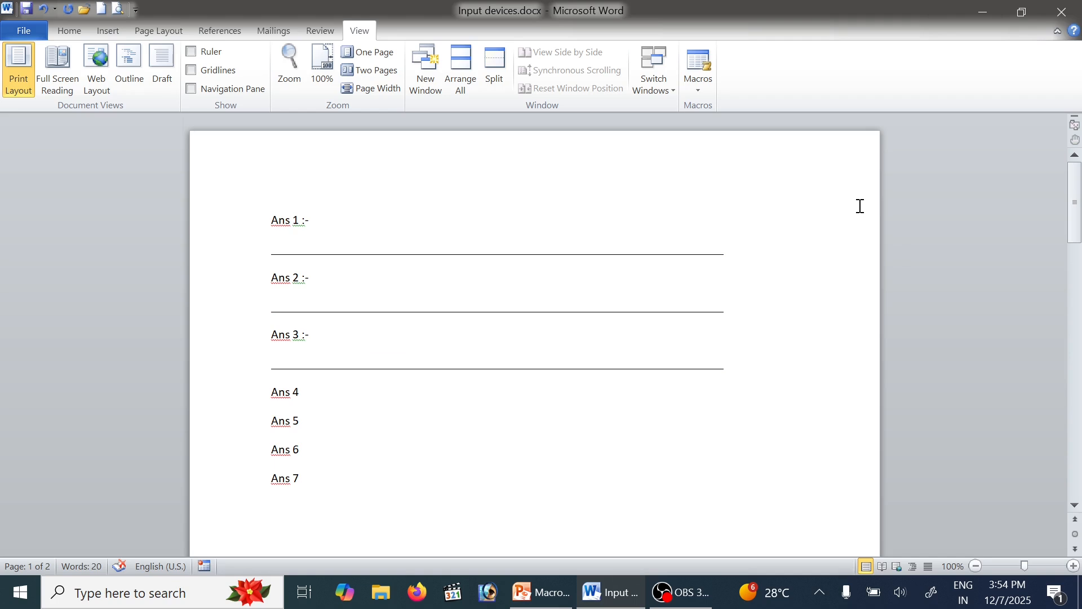
- Run the Anss macro once on each of the Ans 4, Ans 5, Ans 6 and Ans 7 lines
key(alt+a)
key(alt+a)
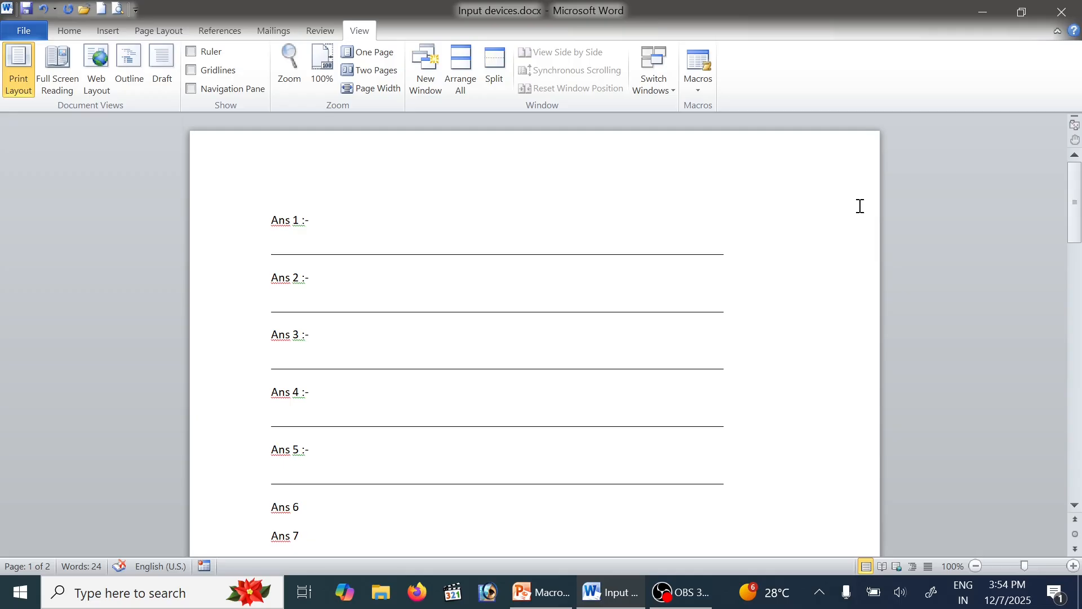
key(alt+a)
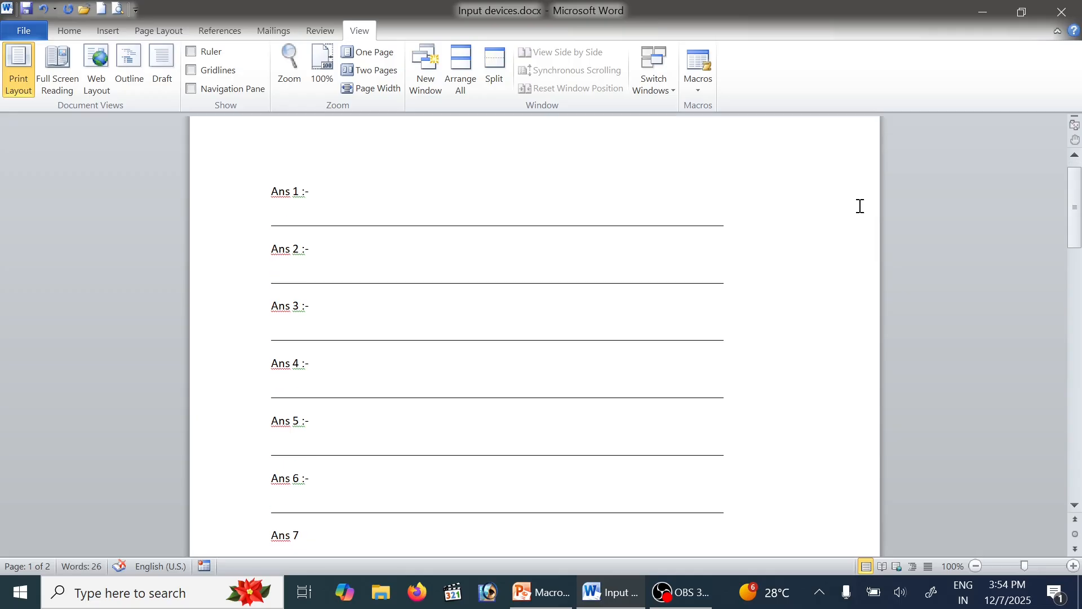
scroll(55, 250, down, 2)
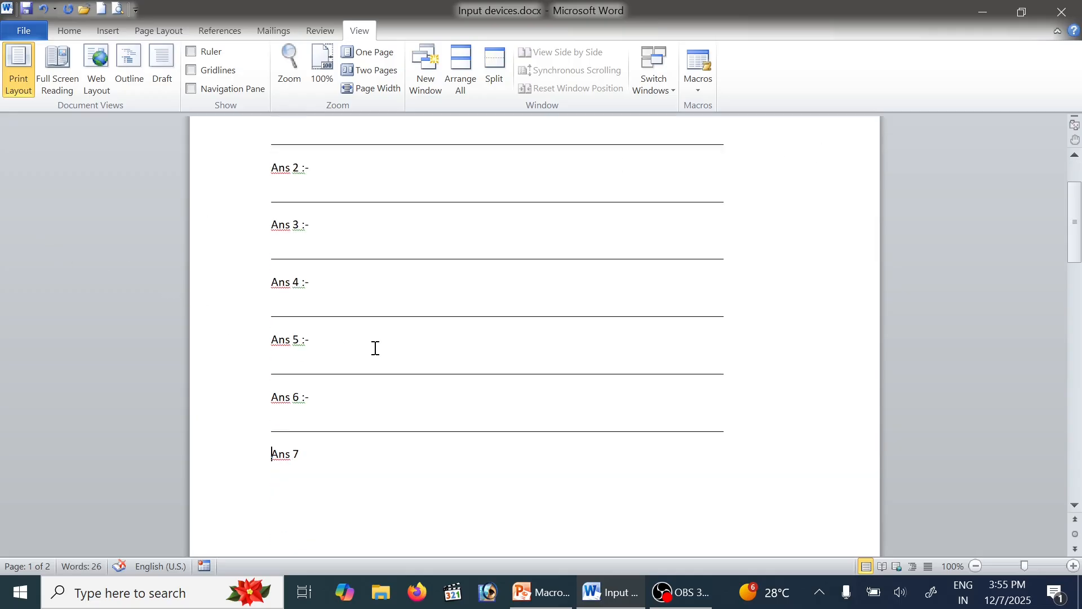
scroll(376, 348, down, 2)
key(alt+a)
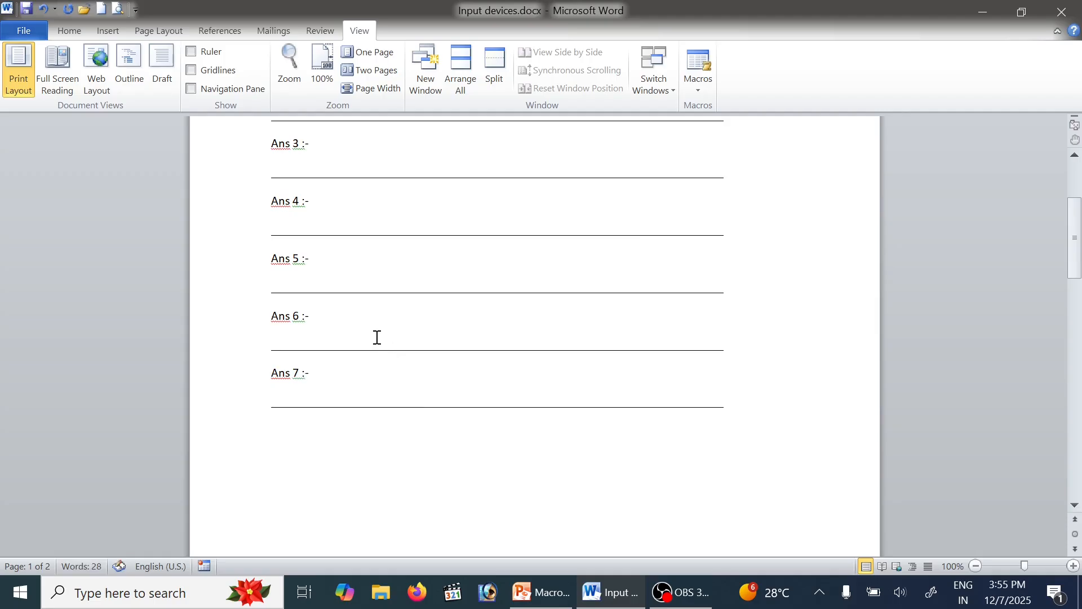
- Review the Ans 1 to Ans 7 lines, checking the ":-" and the underscore line on each
scroll(377, 337, up, 4)
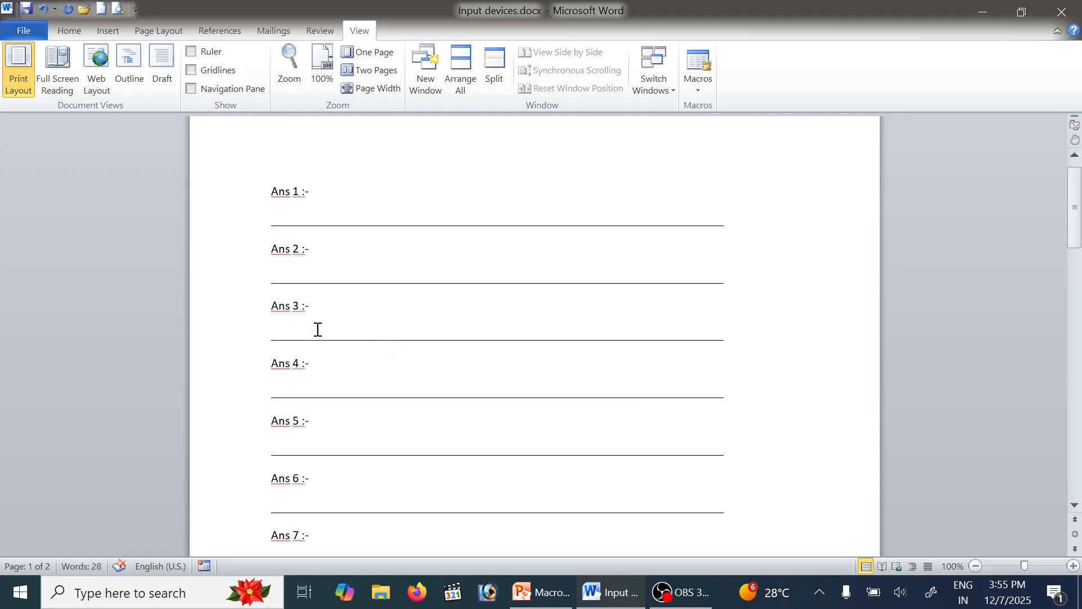
scroll(345, 355, down, 3)
scroll(332, 273, up, 2)
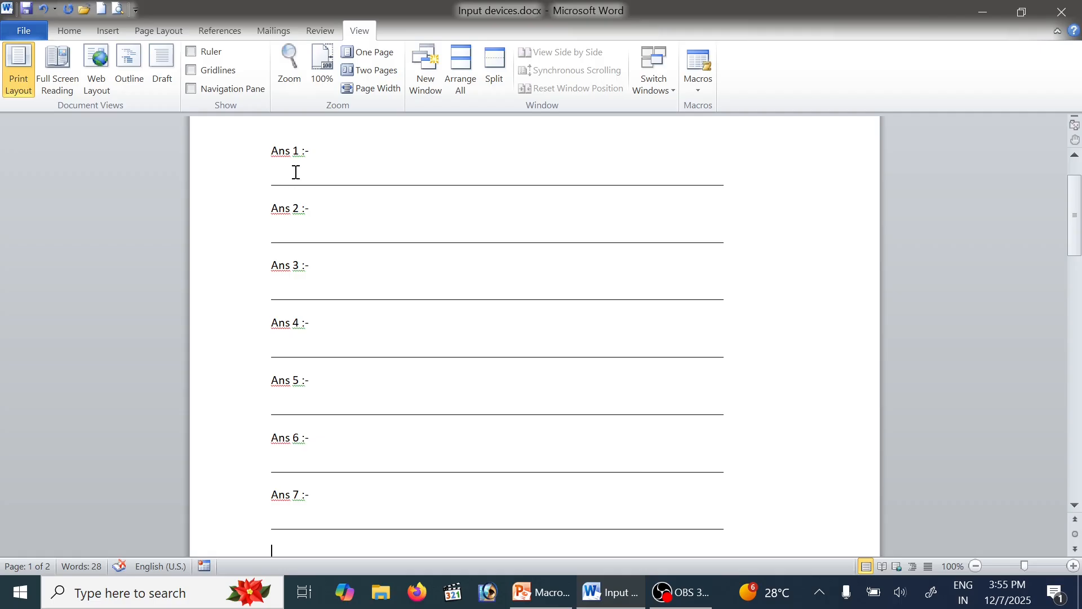
scroll(322, 357, down, 2)
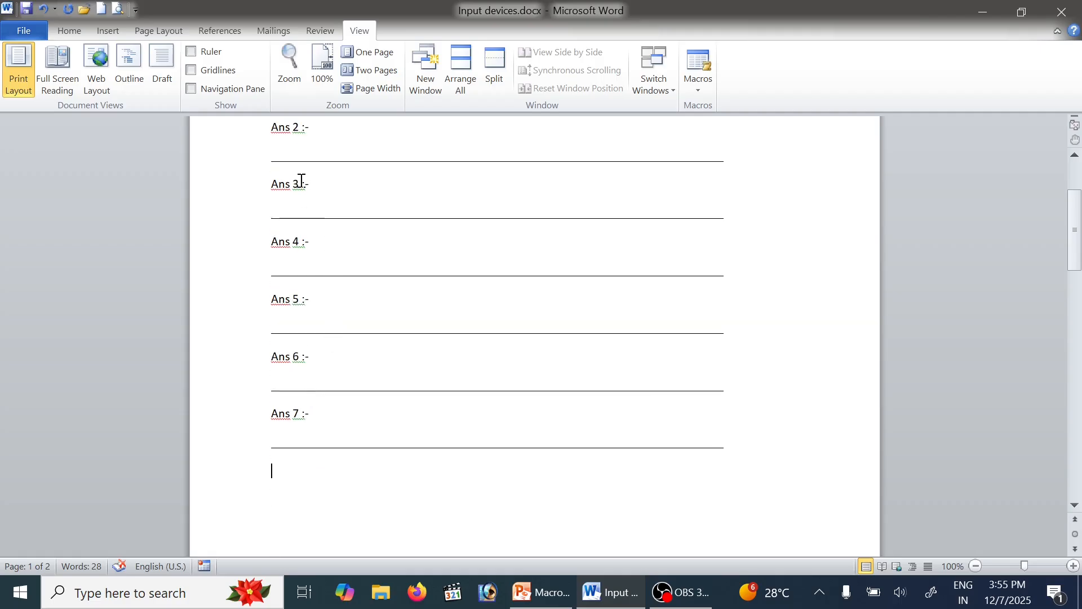
scroll(308, 248, up, 3)
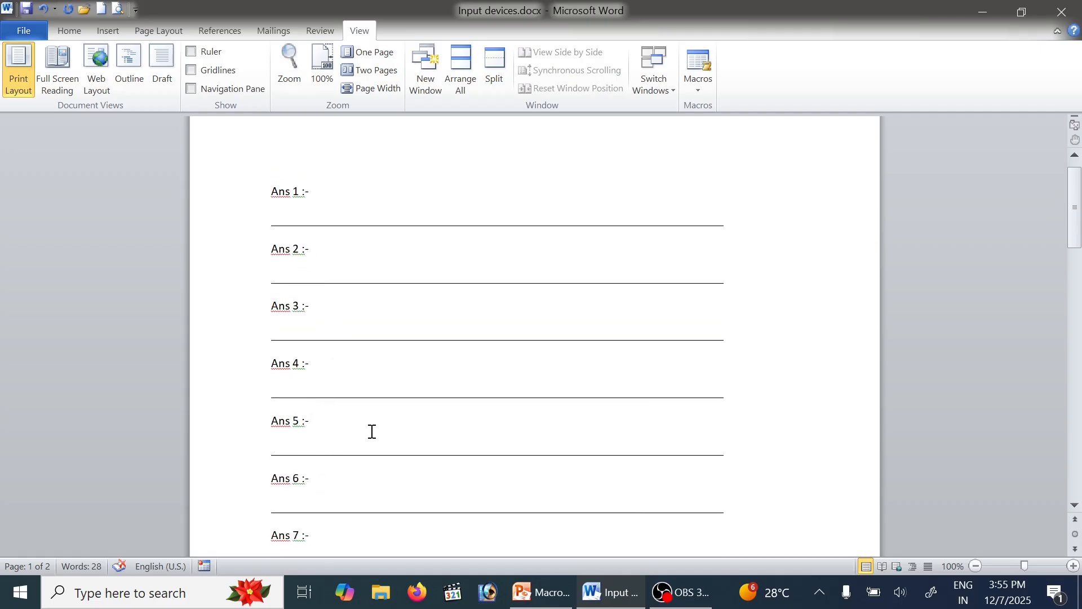
scroll(401, 399, down, 2)
scroll(333, 287, up, 2)
scroll(465, 336, down, 2)
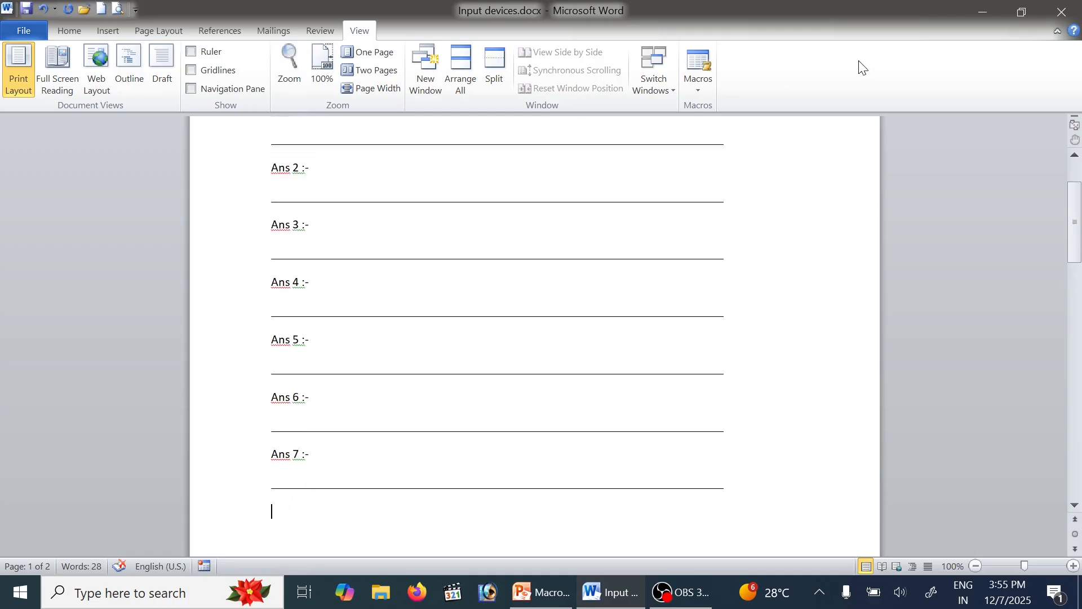
- Open the list of recorded macros to view them
click(684, 91)
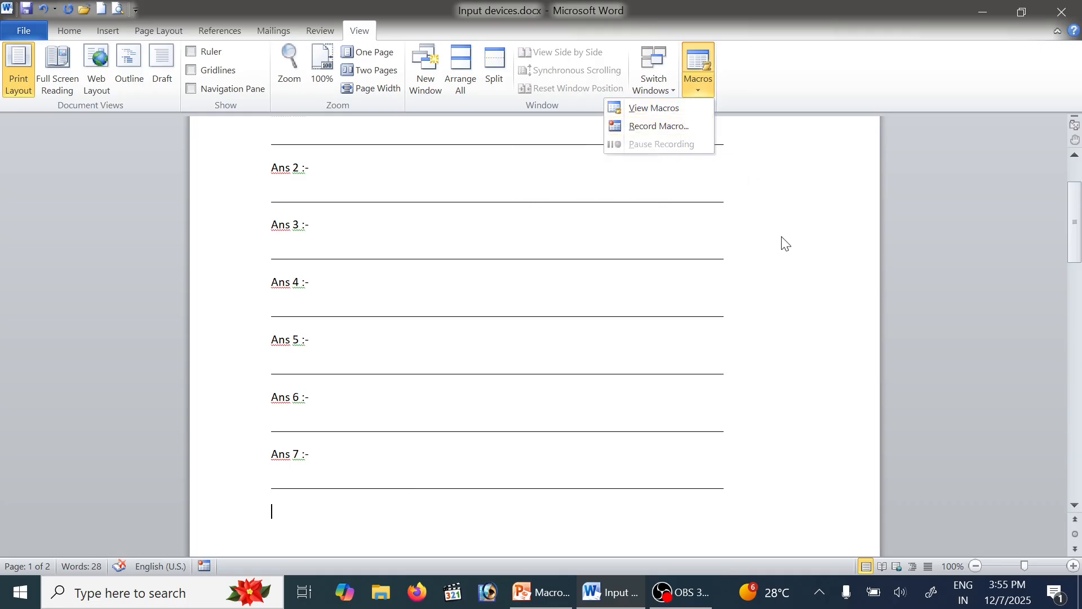
click(745, 216)
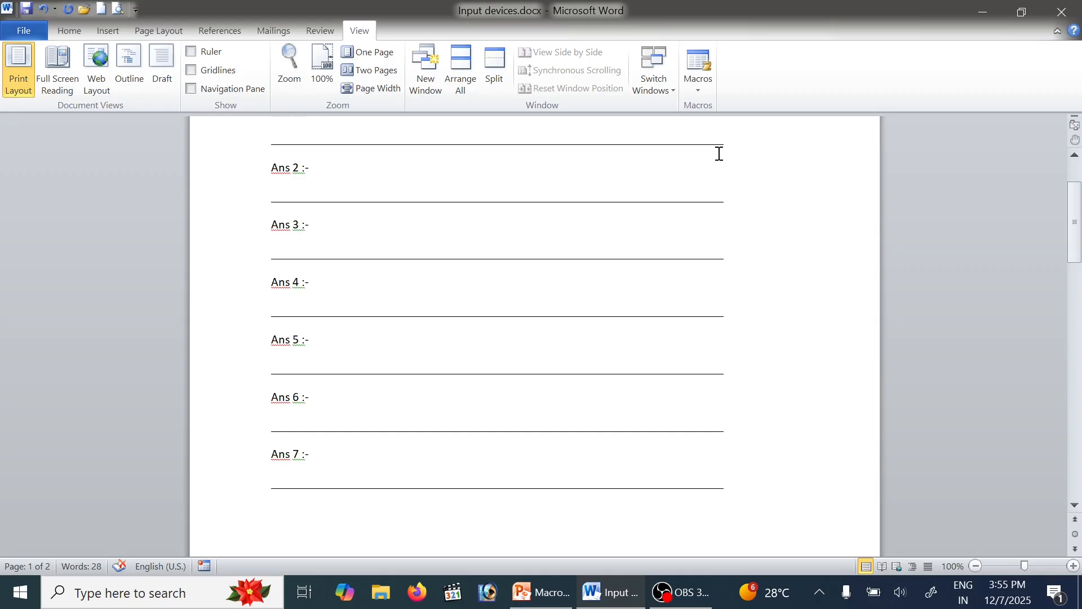
click(697, 93)
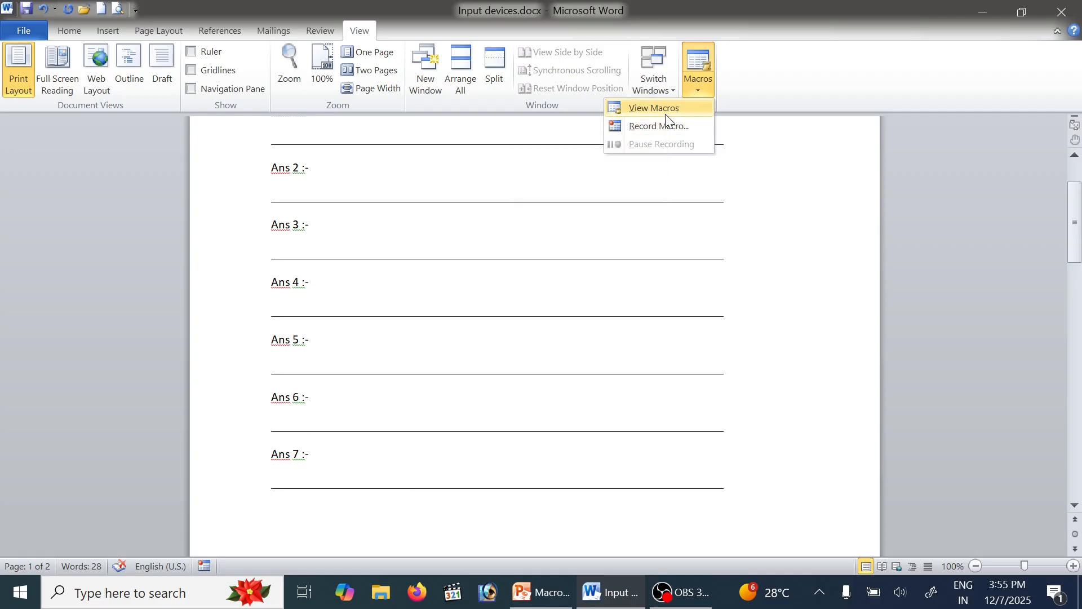
click(665, 108)
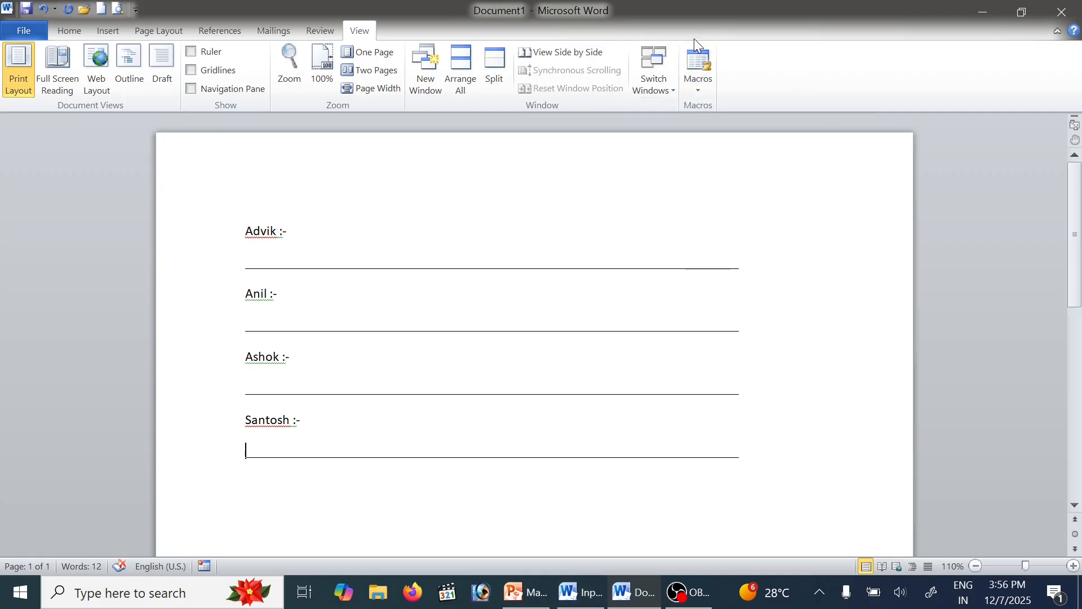